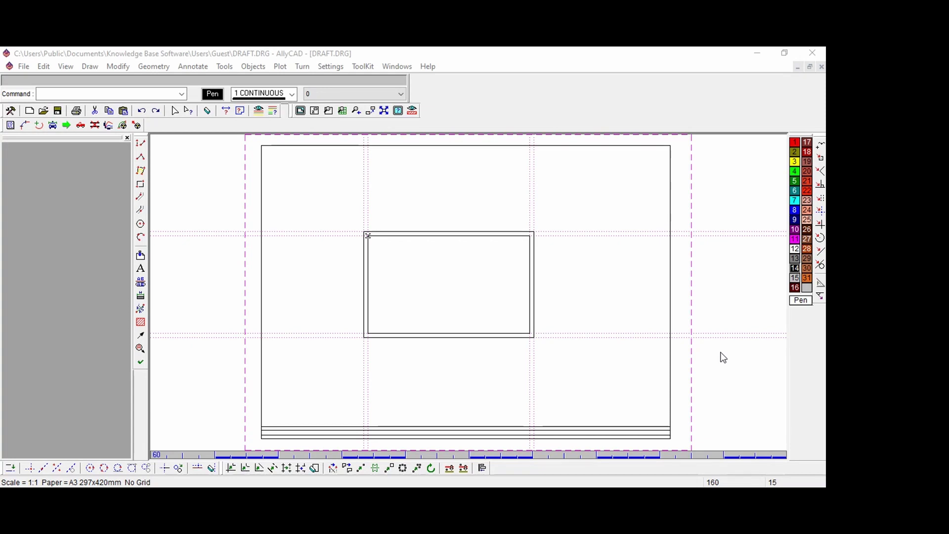
left_click(725, 290)
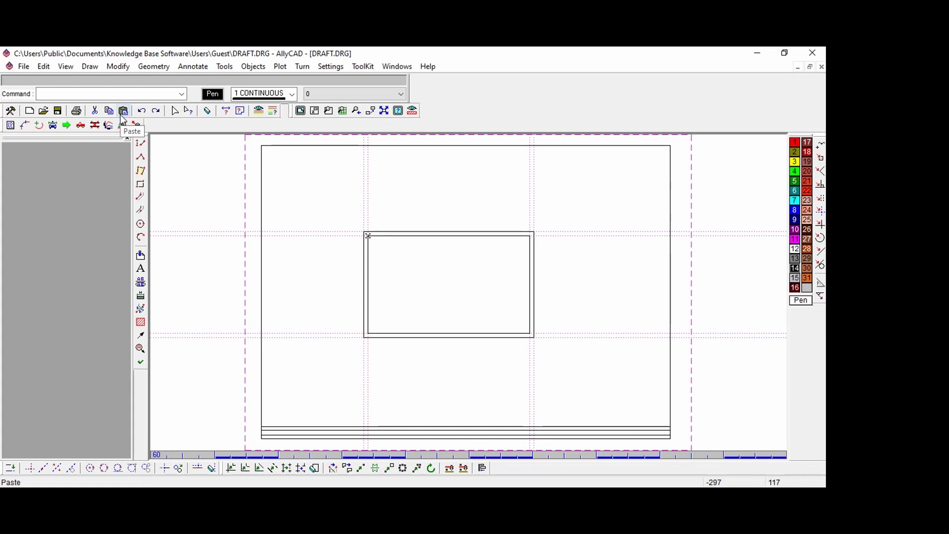
left_click(89, 52)
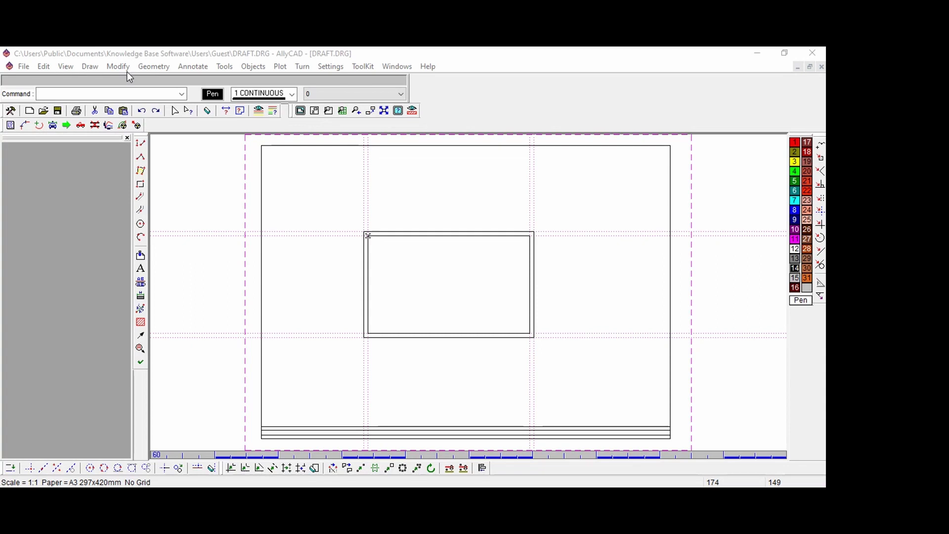
Add a vertical geometry line parallel to the left wall's inner face, at a distance of 4 on the inside of the room.
left_click(154, 66)
left_click(200, 117)
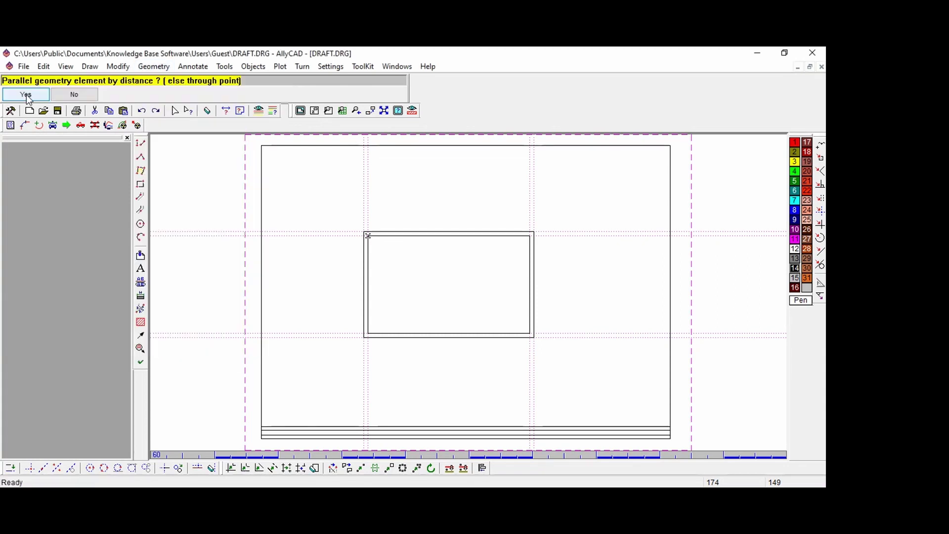
left_click(26, 95)
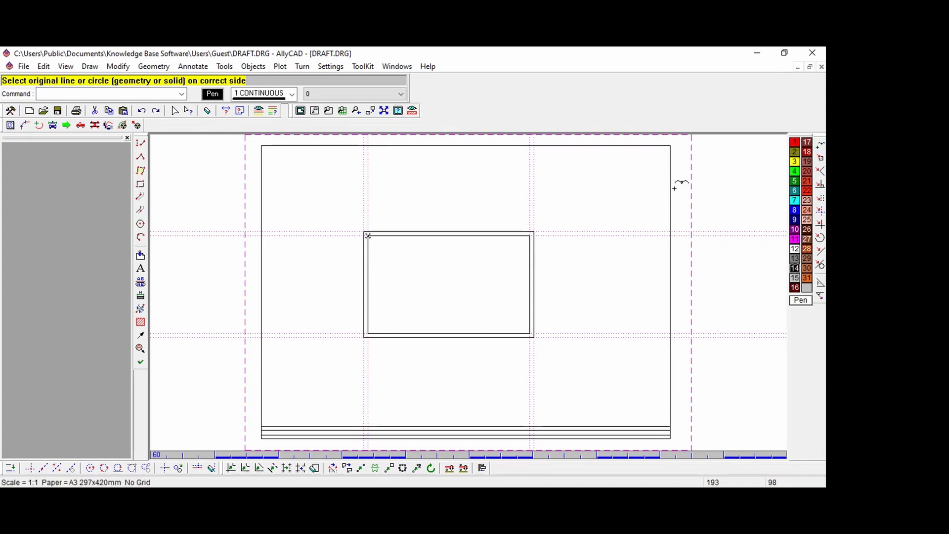
left_click(371, 281)
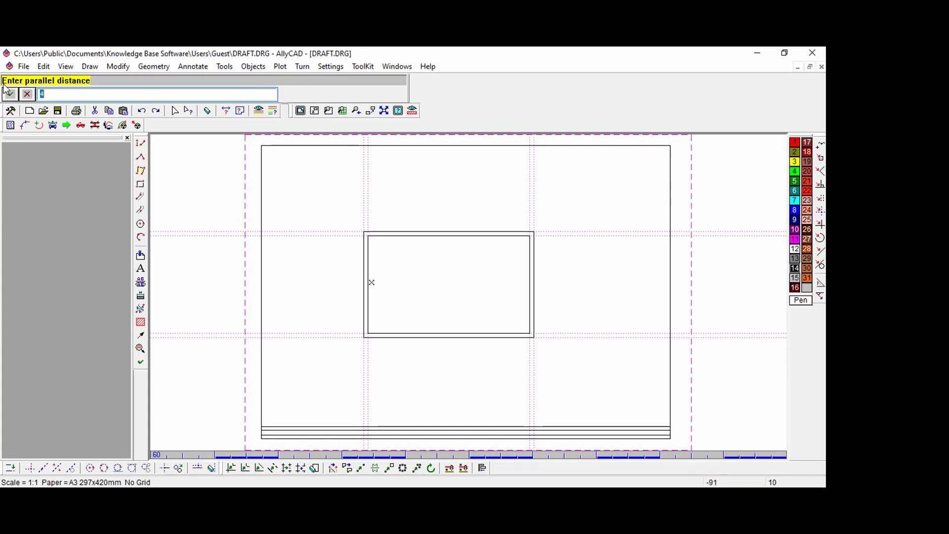
key("Return")
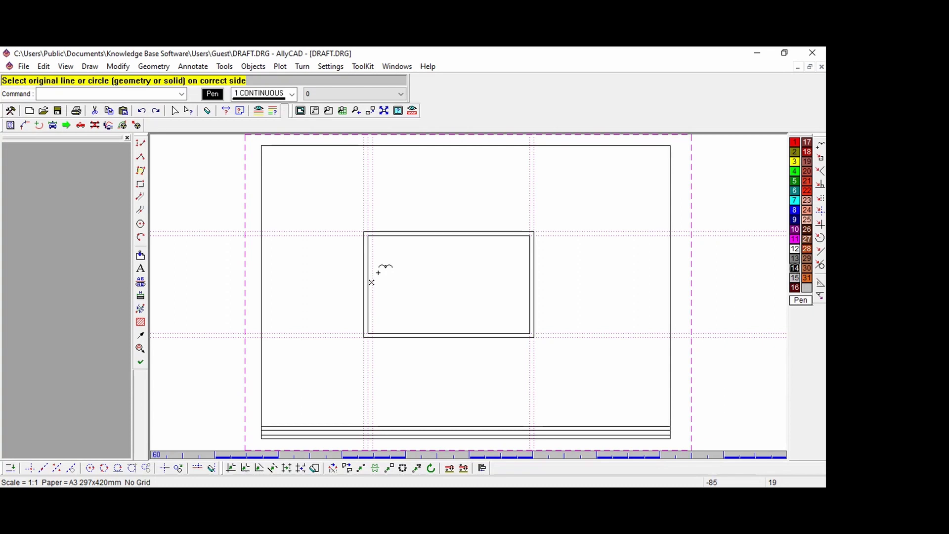
Add a vertical geometry line parallel to the new one, offset 16 to its right.
left_click(379, 272)
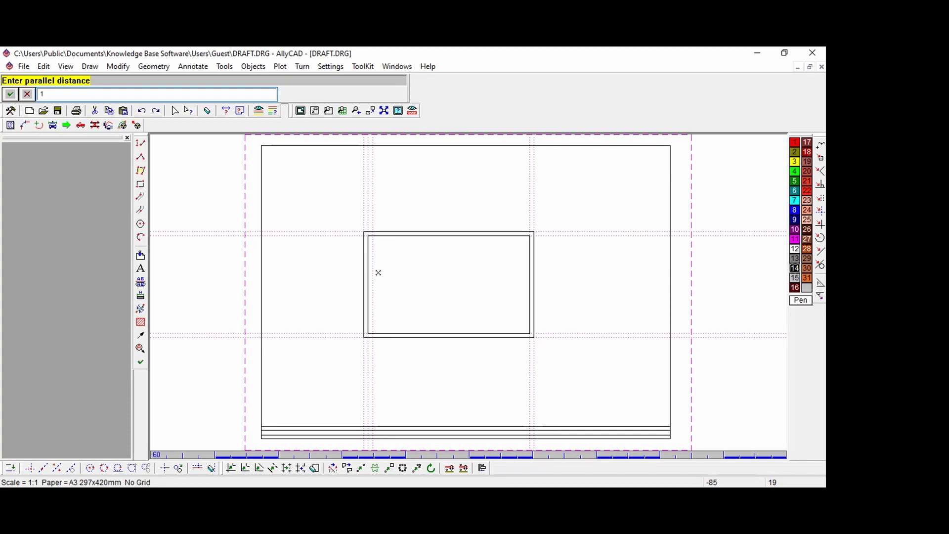
type("16")
key("Return")
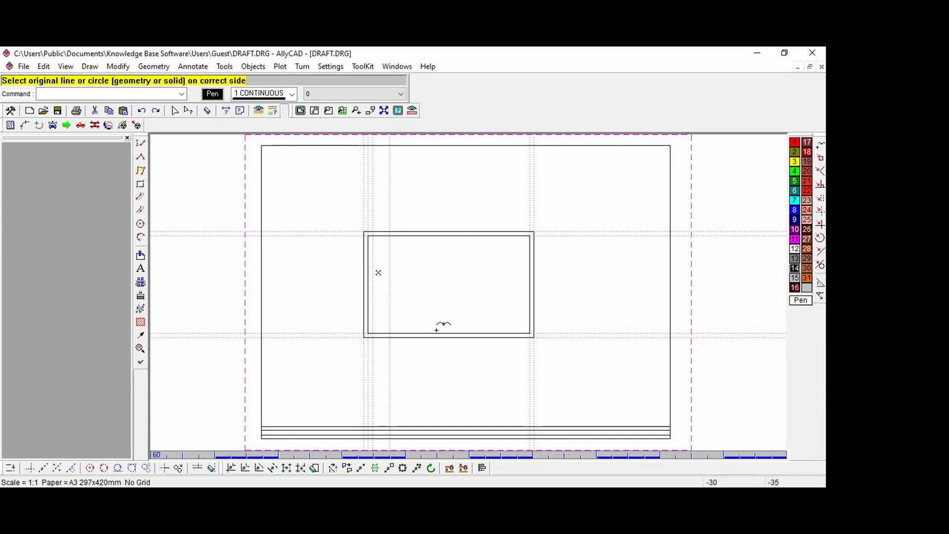
key("Escape")
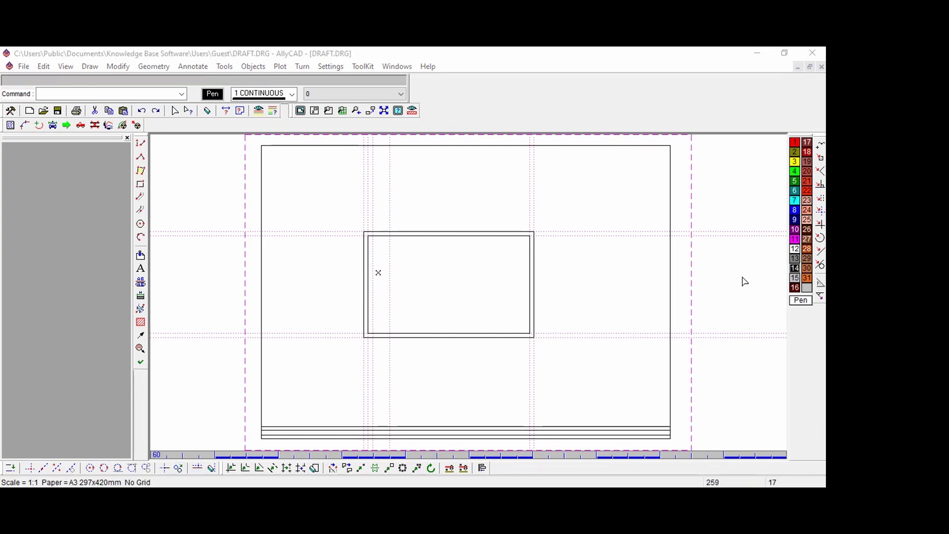
left_click(730, 292)
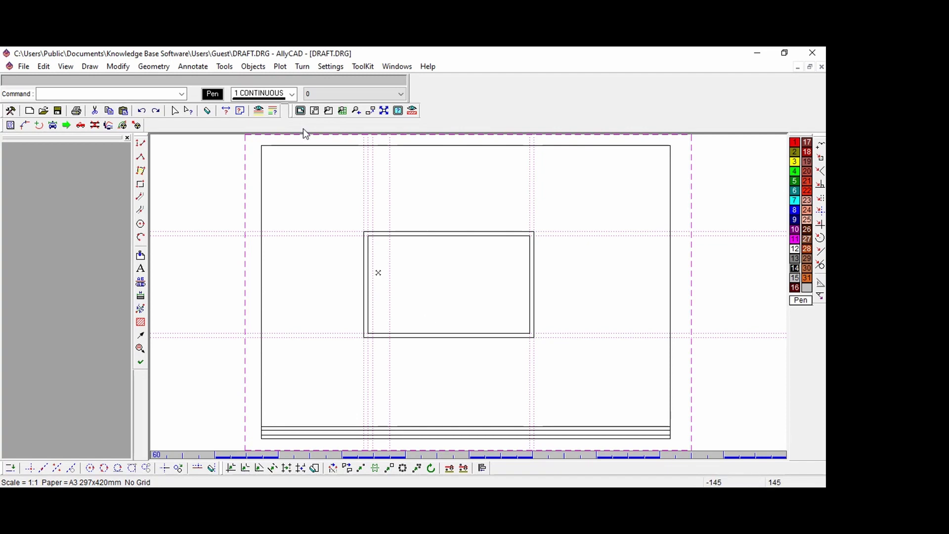
Try to add parallel vertical geometry lines at a distance of 10 from the rightmost of the new geometry lines.
left_click(157, 68)
left_click(177, 122)
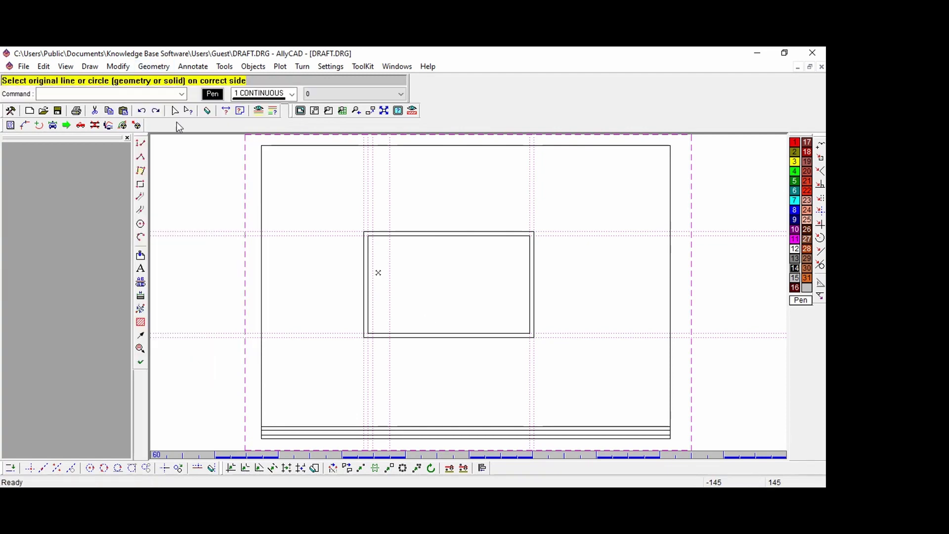
left_click(391, 202)
type("10")
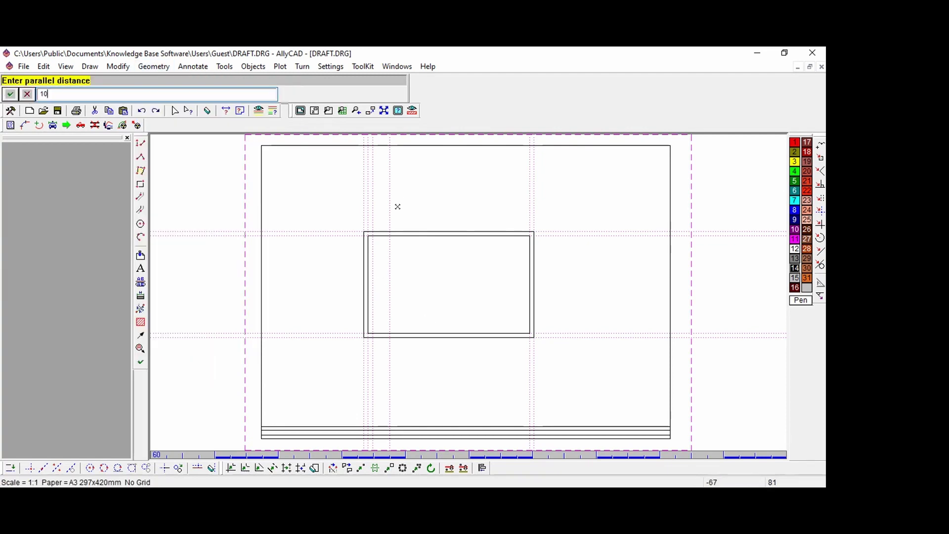
key("Return")
left_click(400, 213)
left_click(11, 95)
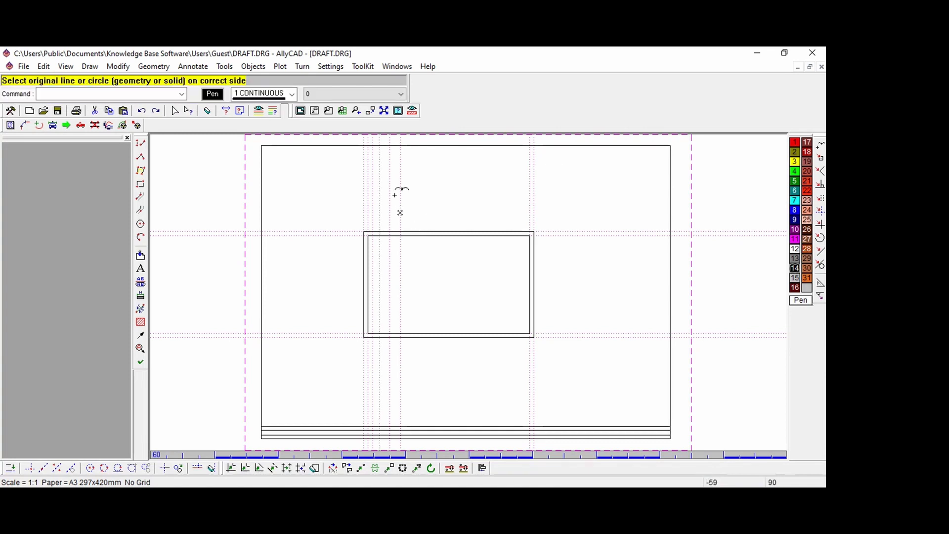
Add four more vertical geometry lines to the right of the 16 offset line, spaced 20, 30, 20 and 30 apart in turn.
left_click(416, 195)
type("20")
key("Return")
left_click(434, 203)
type("10")
key("Return")
left_click(434, 203)
type("30")
key("Return")
left_click(474, 203)
left_click(11, 95)
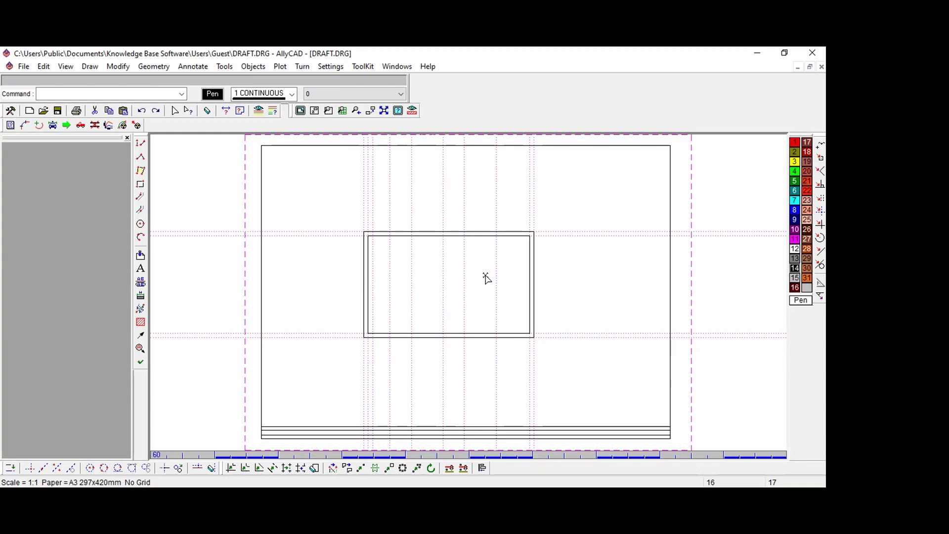
Delete the inner and outer horizontal lines of both the upper and lower walls of the inner rectangle.
left_click(465, 246)
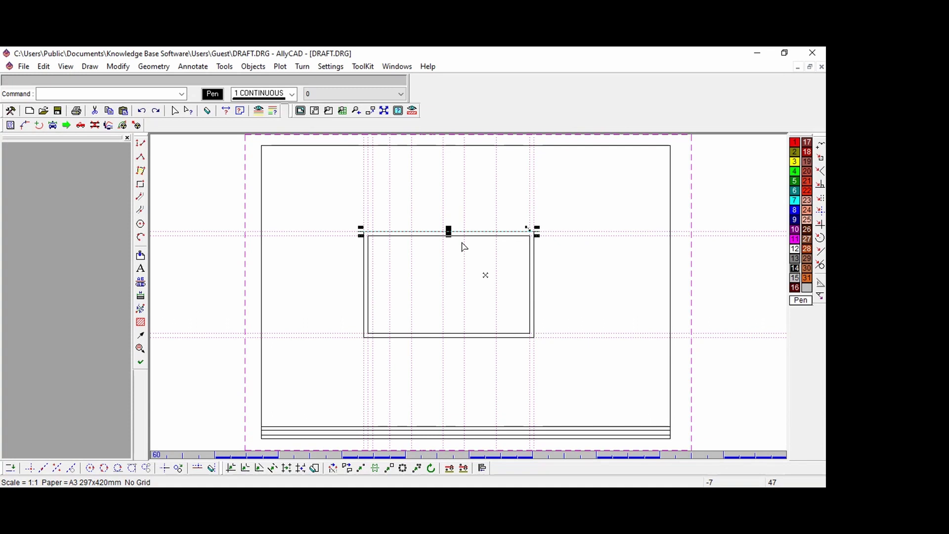
key("Delete")
left_click(463, 239)
key("Delete")
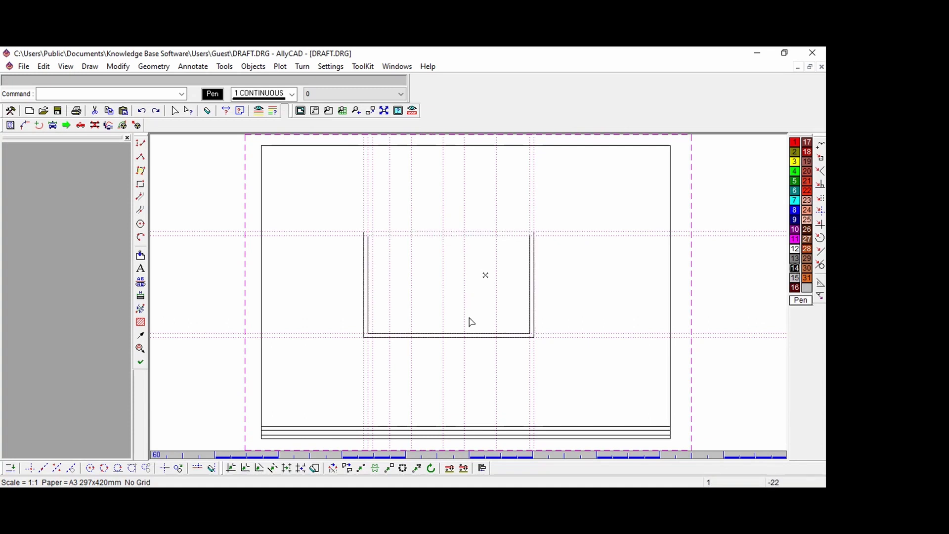
left_click(468, 334)
key("Delete")
left_click(466, 338)
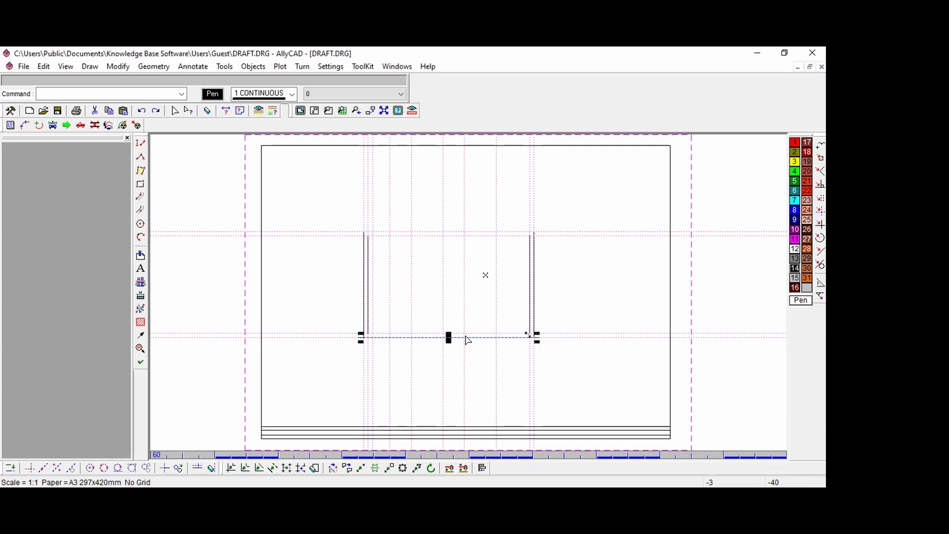
key("Delete")
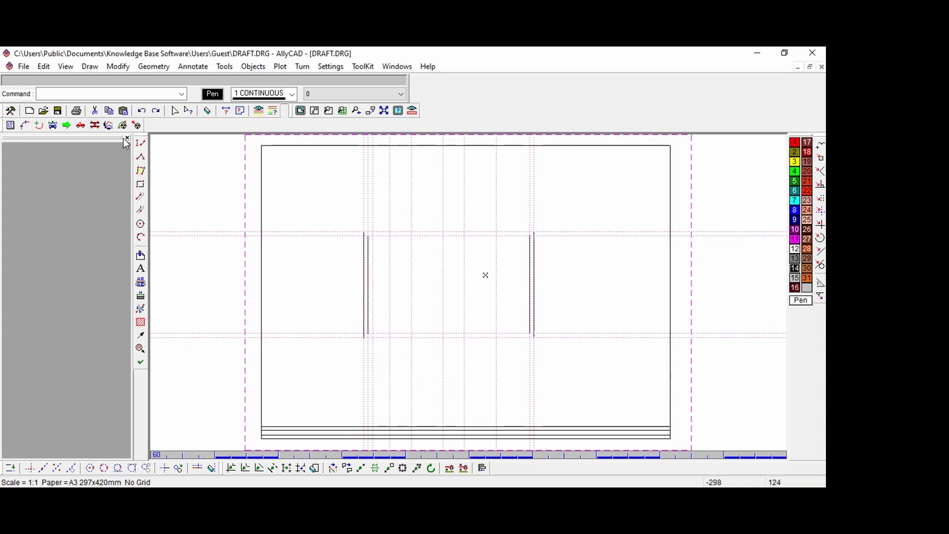
Draw the short upper wall stub from the upper-left corner to the first opening edge, snapping the lines to geometry intersections.
left_click(140, 143)
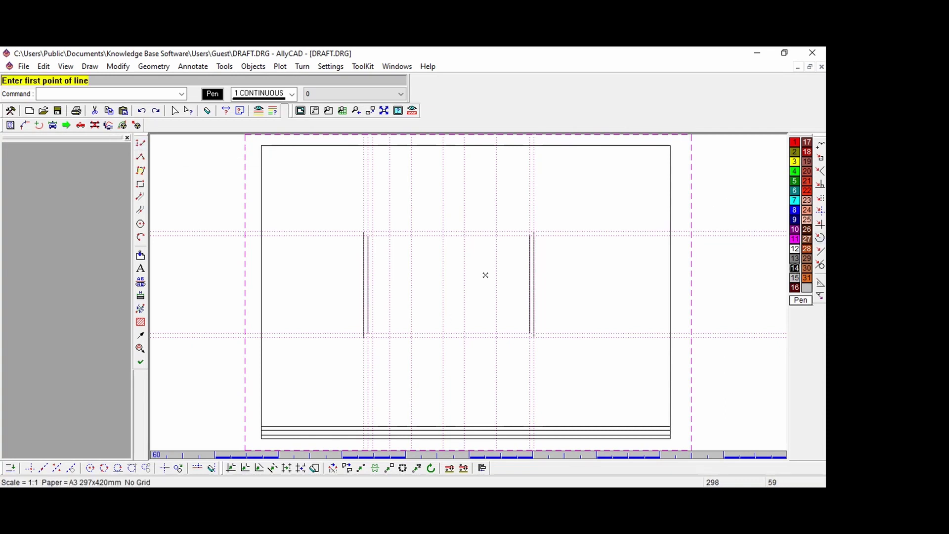
left_click(821, 211)
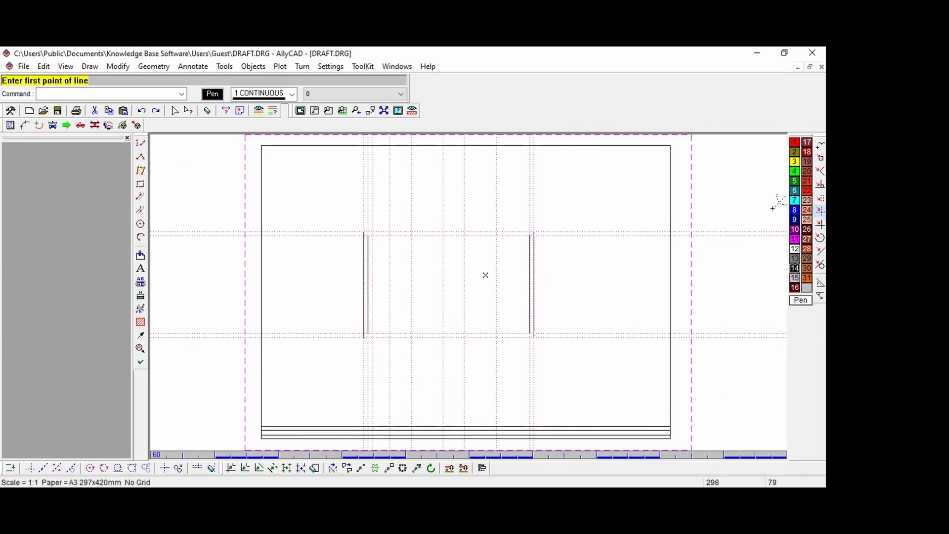
left_click(380, 236)
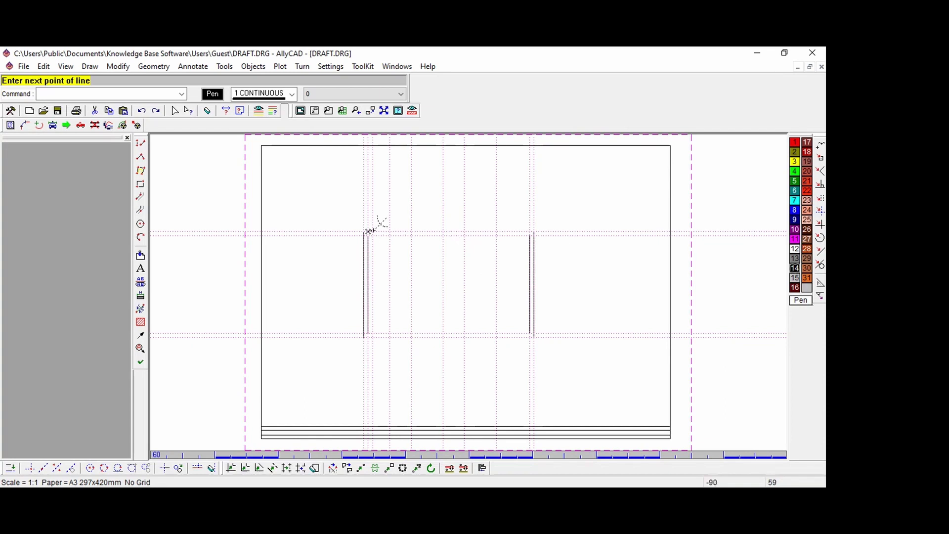
left_click(140, 143)
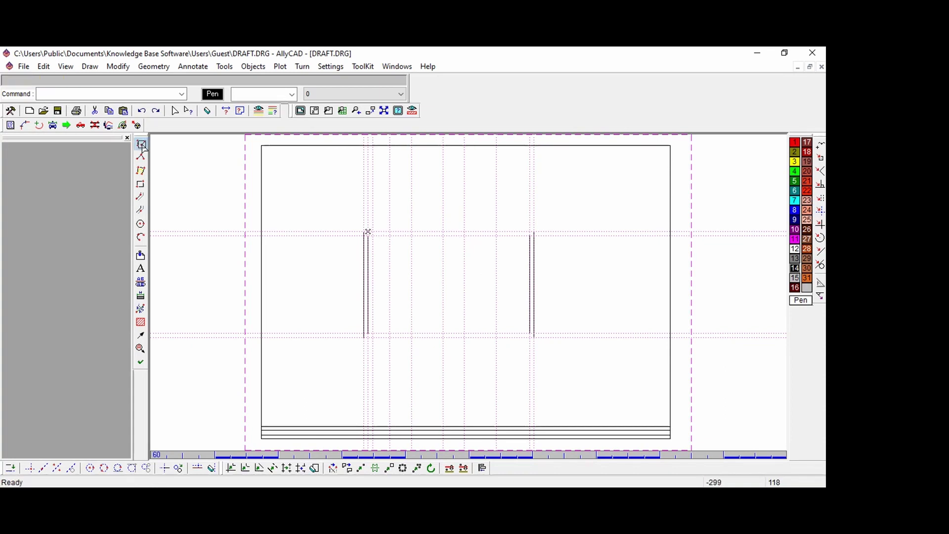
left_click(359, 231)
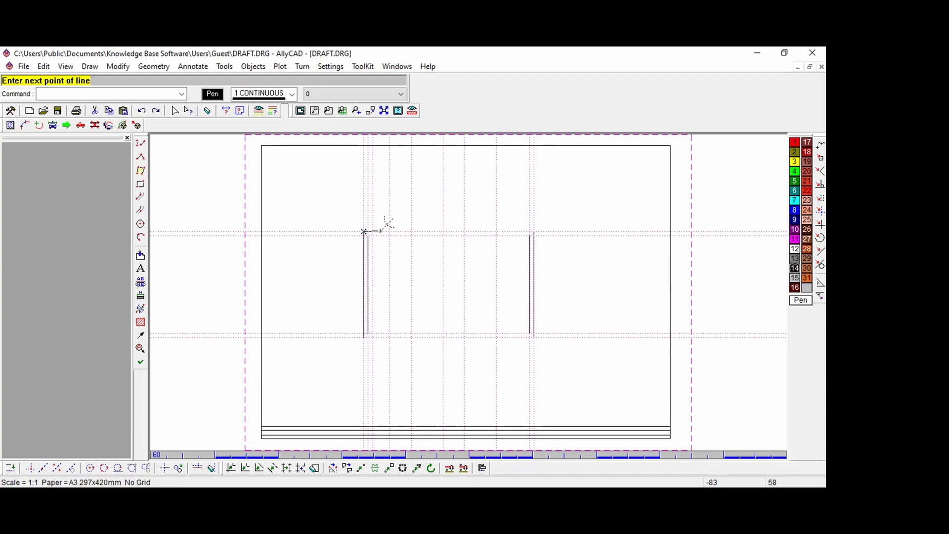
left_click(374, 231)
left_click(374, 231)
left_click(373, 236)
left_click(373, 235)
left_click(367, 235)
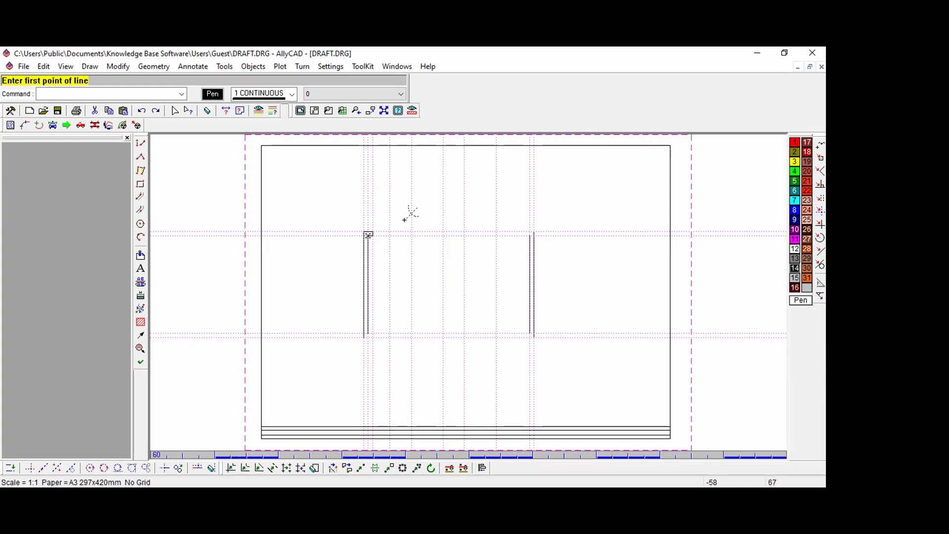
Draw the wall end line at the first opening's right edge and the upper wall's inner line from there to the right inner corner.
left_click(390, 231)
left_click(390, 236)
left_click(390, 236)
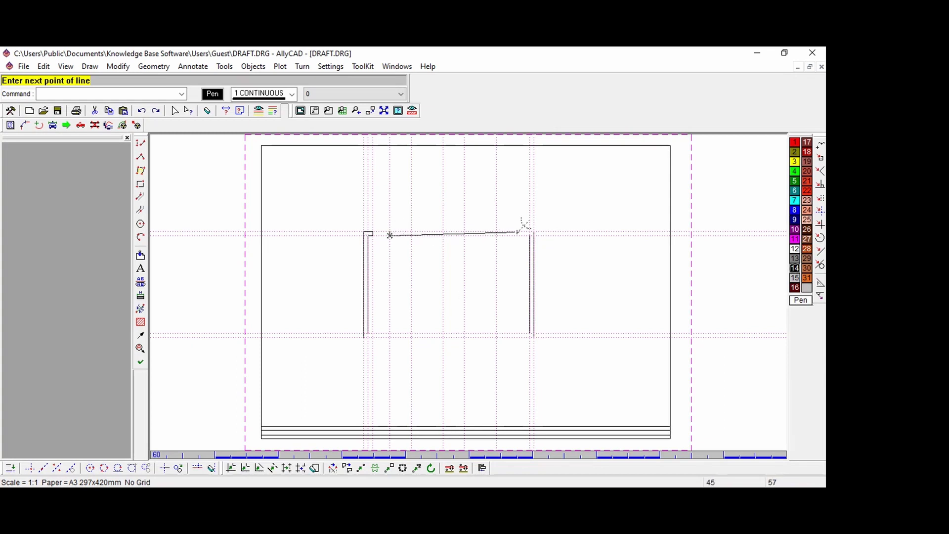
left_click(530, 236)
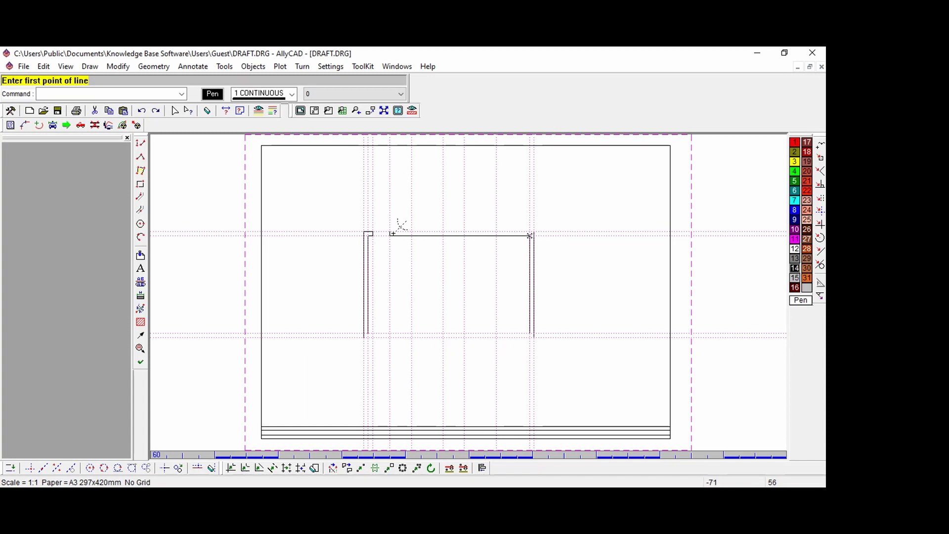
Outline the two upper wall segments between the second and third and the fourth and fifth geometry lines inside the left wall.
left_click(390, 231)
left_click(412, 231)
left_click(412, 232)
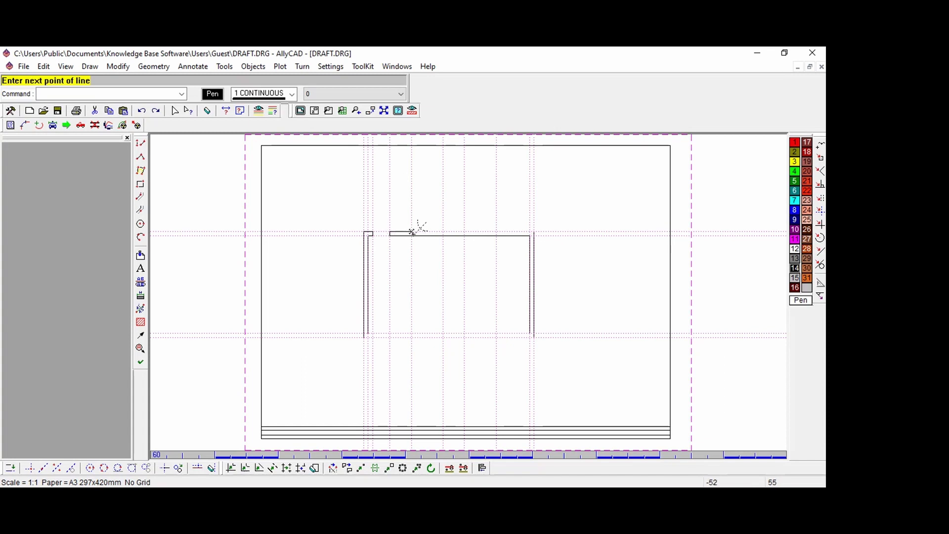
left_click(412, 236)
left_click(443, 231)
left_click(464, 231)
left_click(464, 231)
left_click(464, 236)
Draw the end line and outer line of the upper wall segment running from the last opening to the upper-right corner.
left_click(496, 236)
left_click(496, 232)
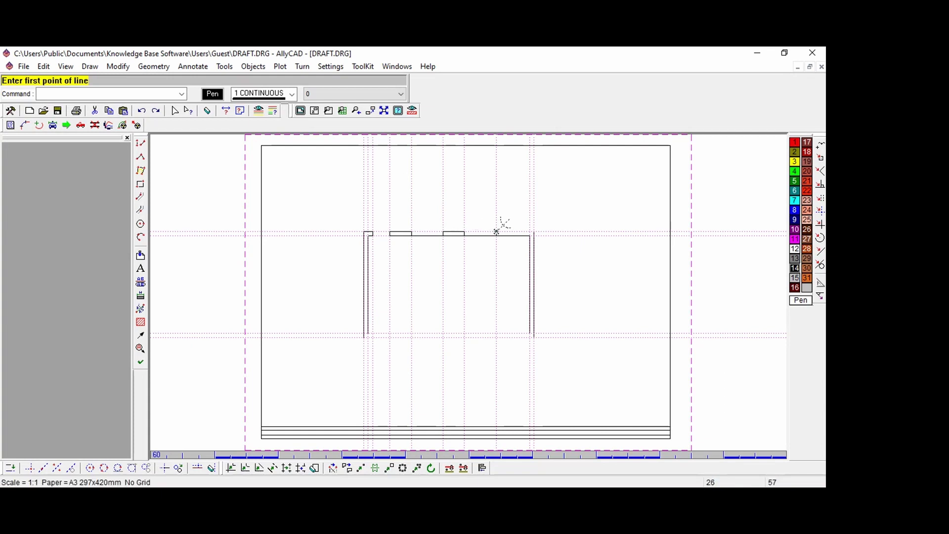
left_click(496, 231)
left_click(532, 231)
Draw the lower wall's inner line from corner to corner, and outline its segment between the sixth geometry line and the lower-right corner.
left_click(367, 334)
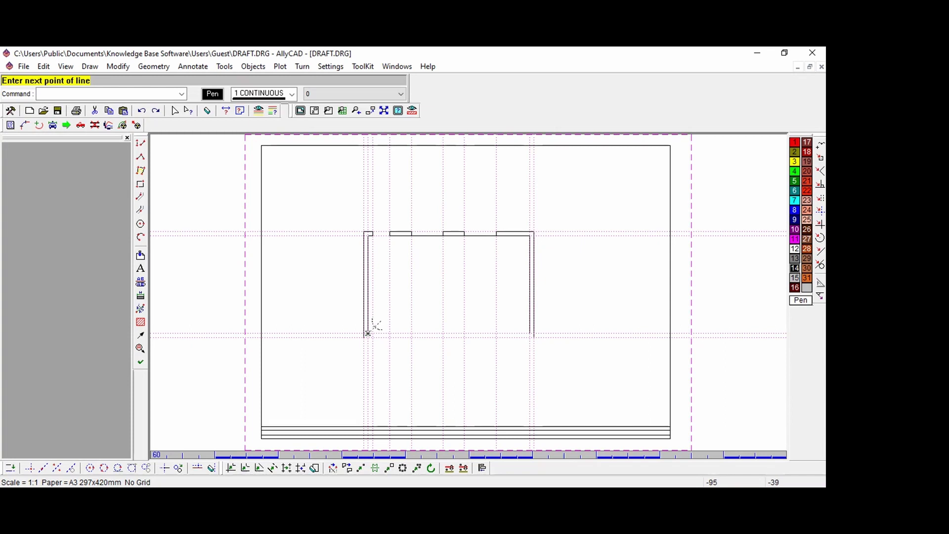
left_click(533, 330)
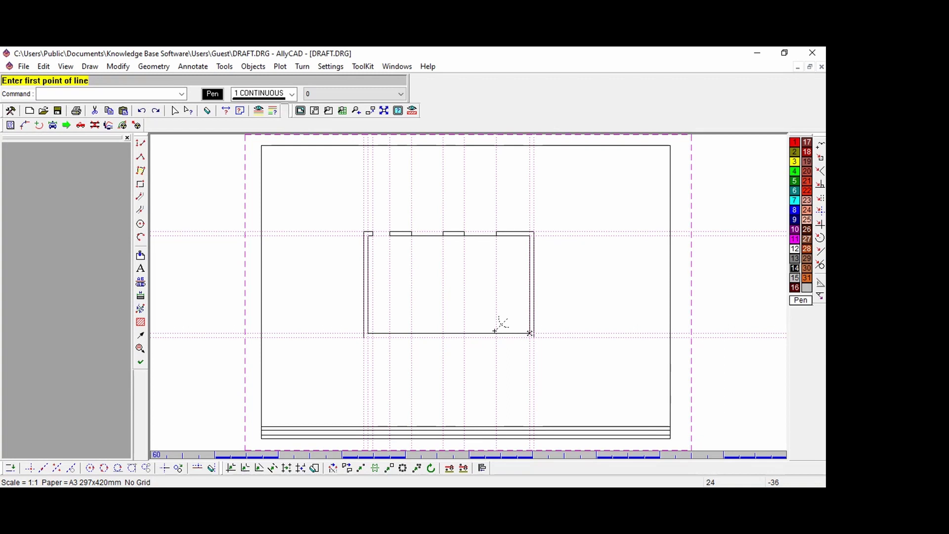
left_click(496, 334)
left_click(496, 335)
left_click(496, 336)
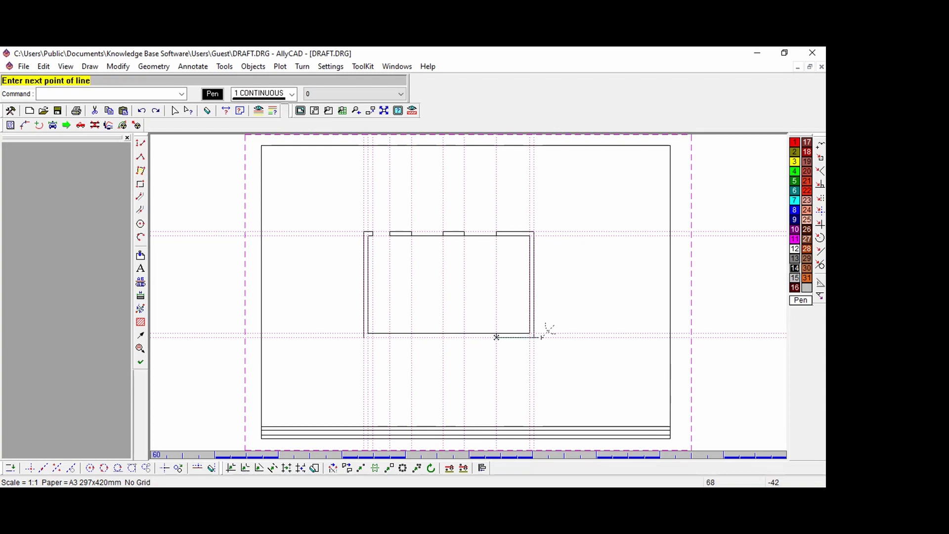
left_click(543, 330)
Outline the lower wall segment between the fourth and fifth geometry lines inside the left wall.
left_click(467, 330)
left_click(465, 337)
left_click(447, 329)
left_click(444, 335)
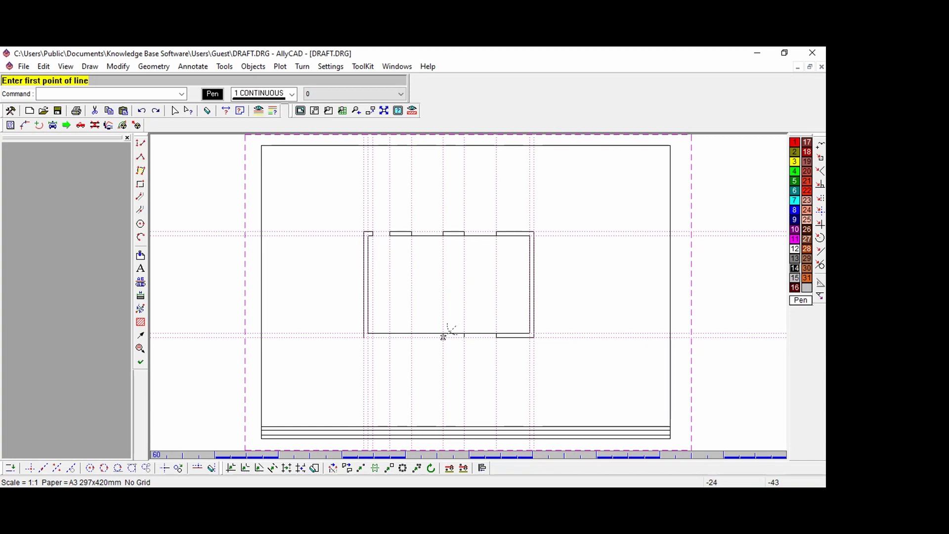
left_click(444, 335)
left_click(465, 332)
left_click(446, 334)
left_click(464, 332)
Outline the lower wall segment between the second and third geometry lines inside the left wall.
left_click(412, 334)
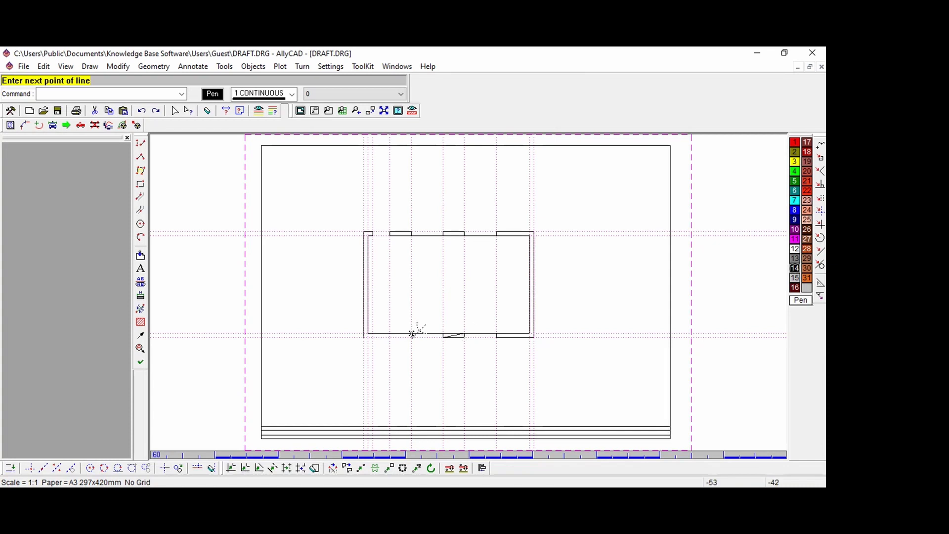
left_click(403, 331)
left_click(390, 334)
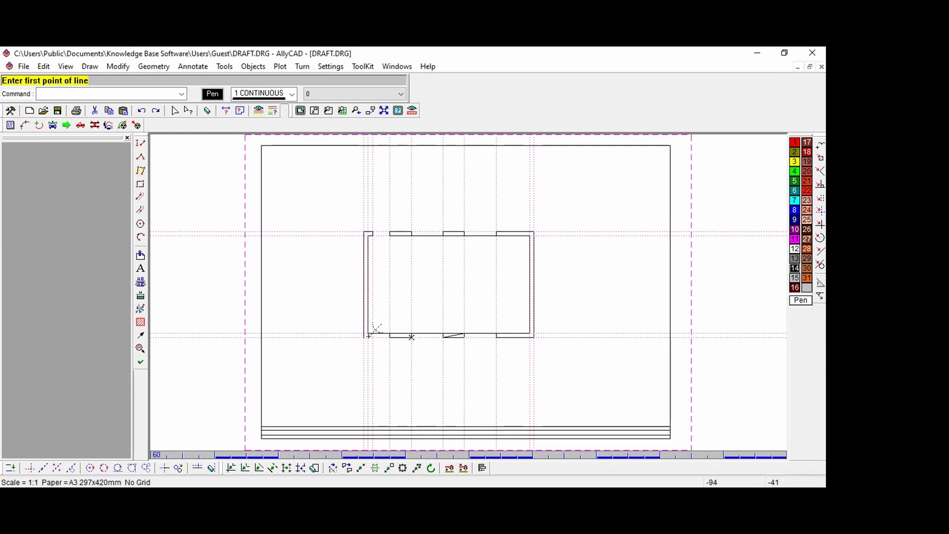
right_click(390, 339)
left_click(391, 340)
left_click(391, 339)
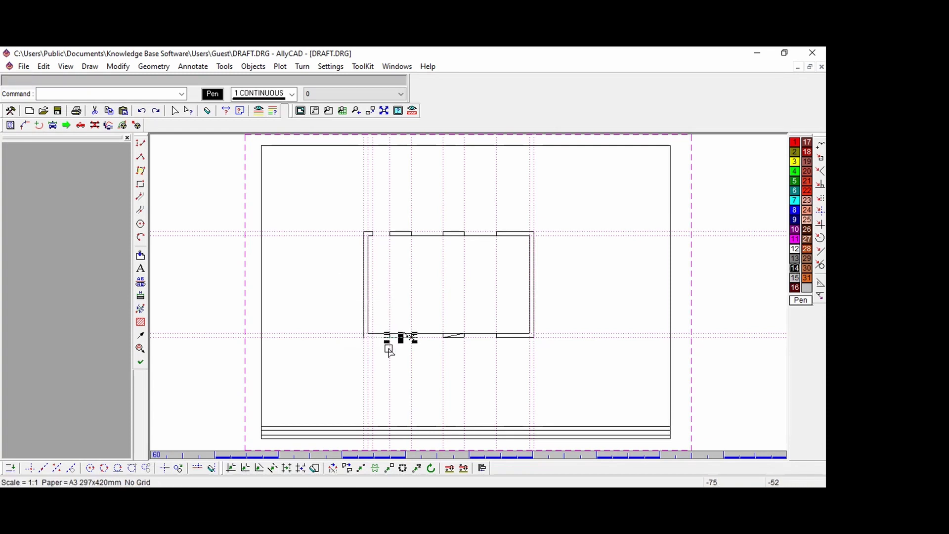
Delete the end line of the lower wall segment at the second geometry line inside the left wall.
left_click(390, 341)
left_click(388, 333)
left_click(389, 337)
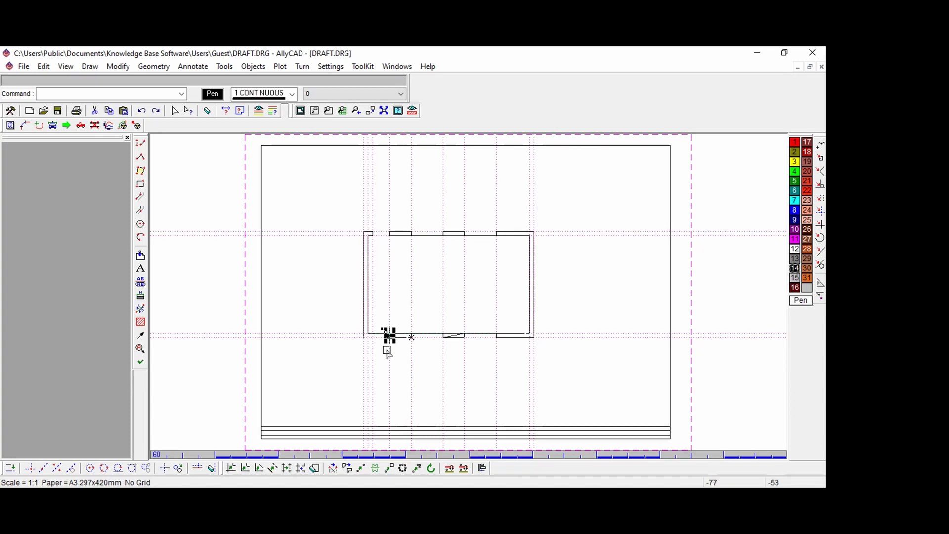
key("Delete")
Draw the lower wall's outer line from the lower-left corner to the second geometry line, and delete the stray diagonal in the middle wall segment.
left_click(141, 157)
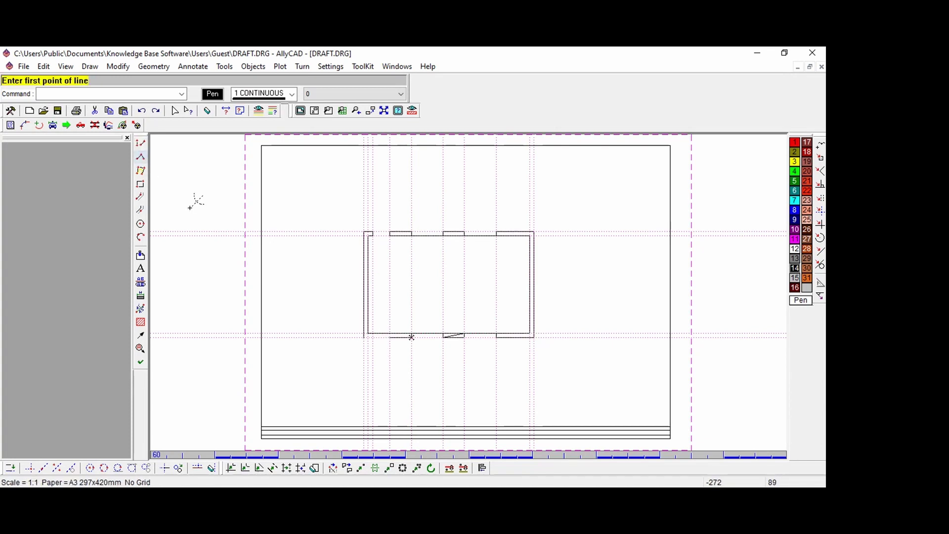
left_click(364, 337)
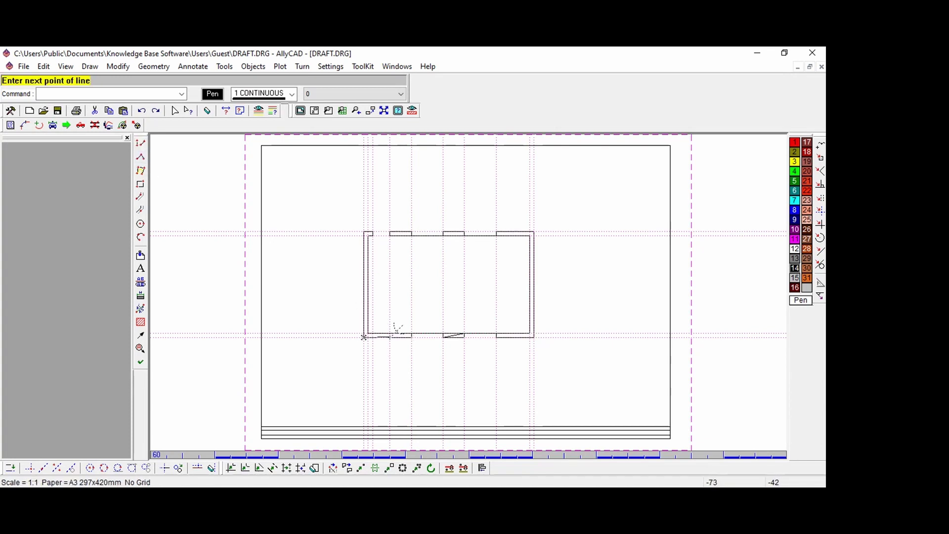
left_click(390, 336)
key("Escape")
left_click(450, 335)
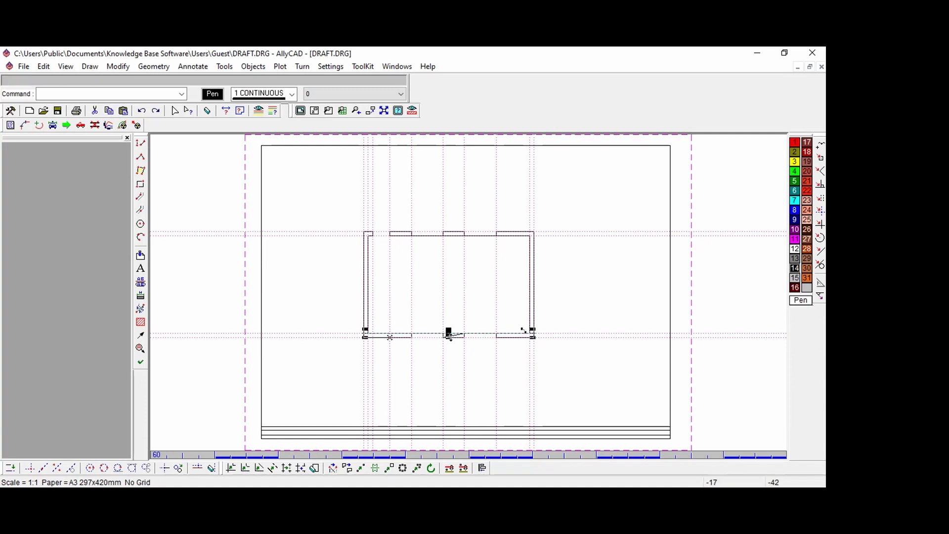
key("Delete")
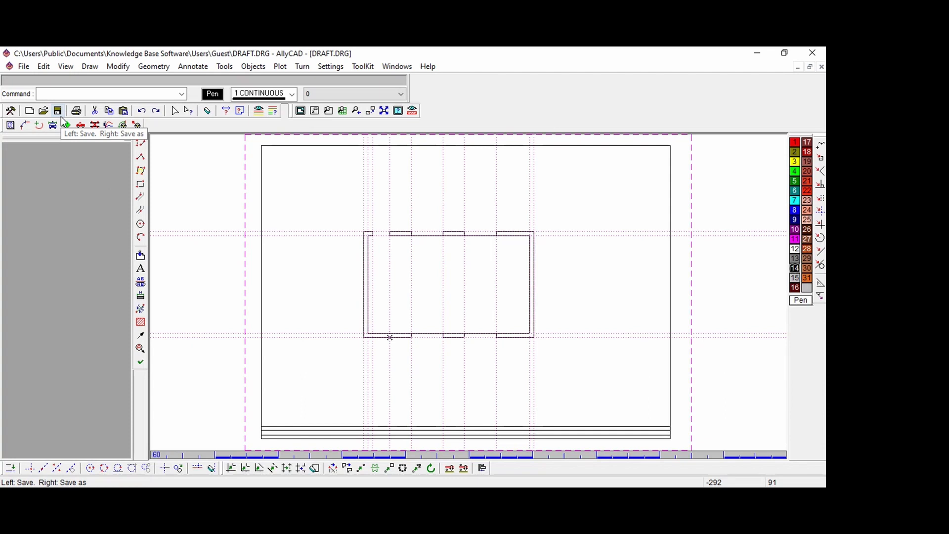
Load the DRS115.DRG door library from the architectural symbol libraries for placing symbols.
left_click(372, 67)
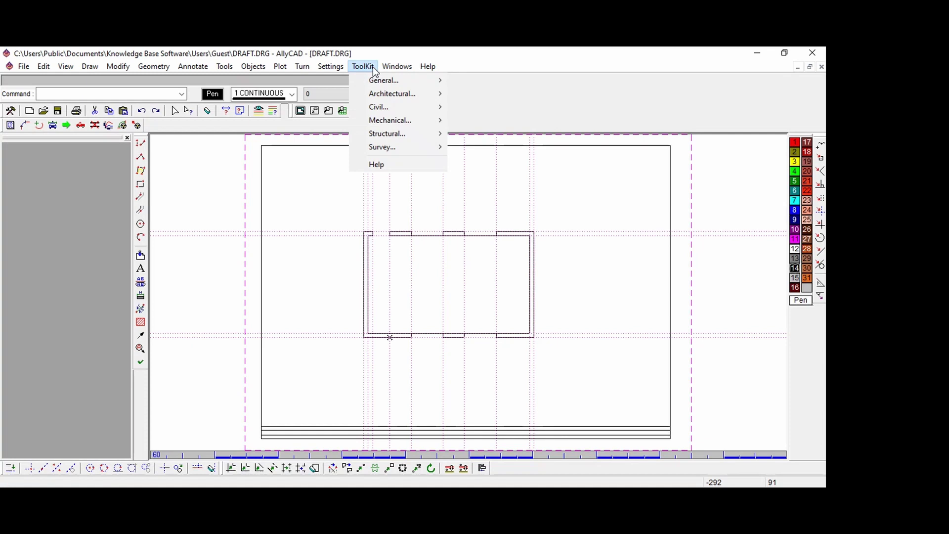
mouse_move(387, 100)
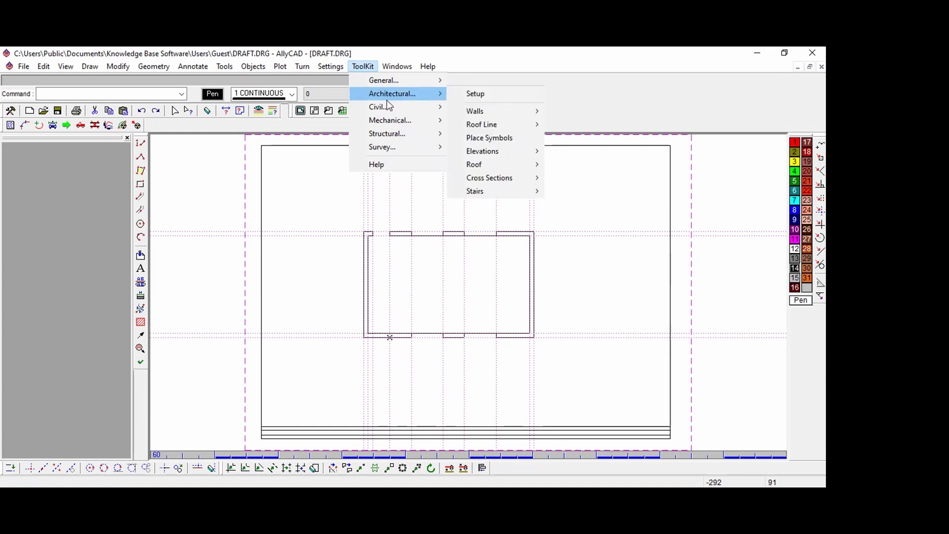
left_click(500, 138)
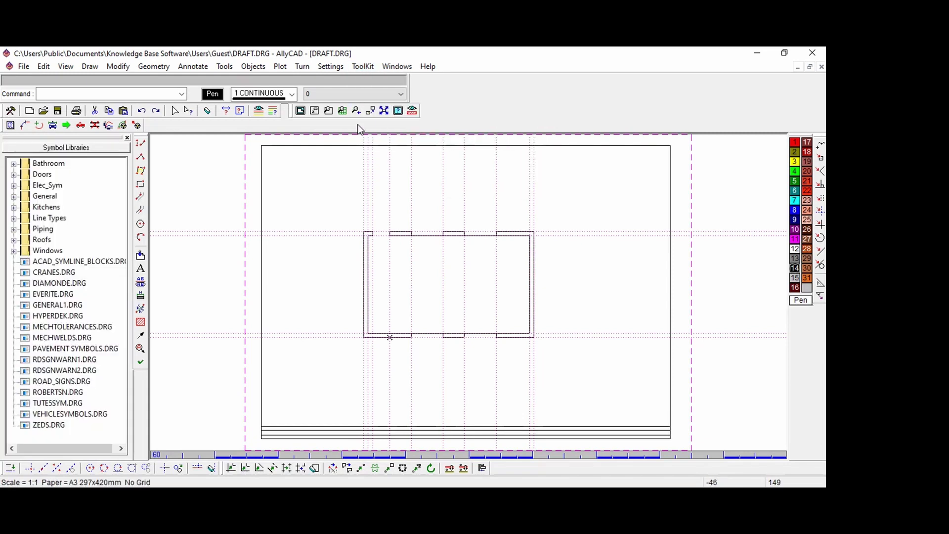
left_click(13, 175)
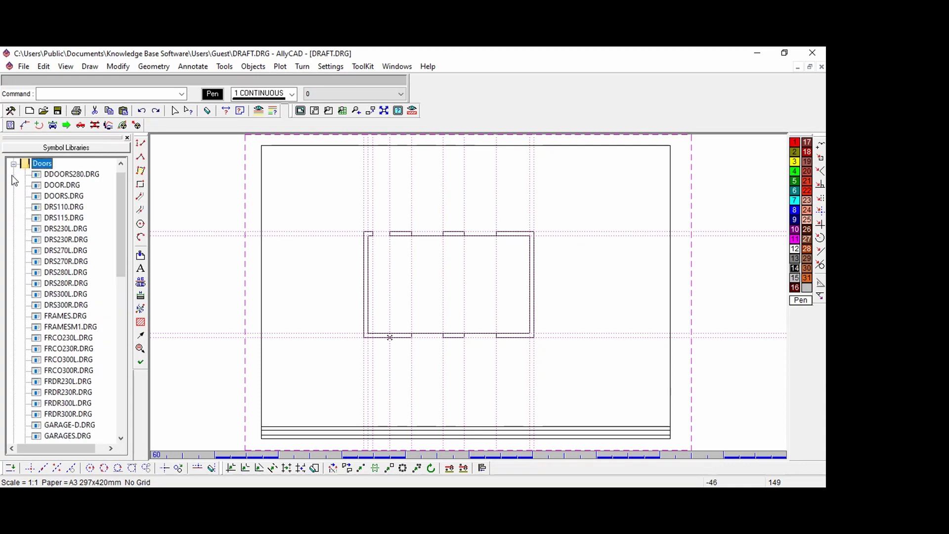
double_click(53, 222)
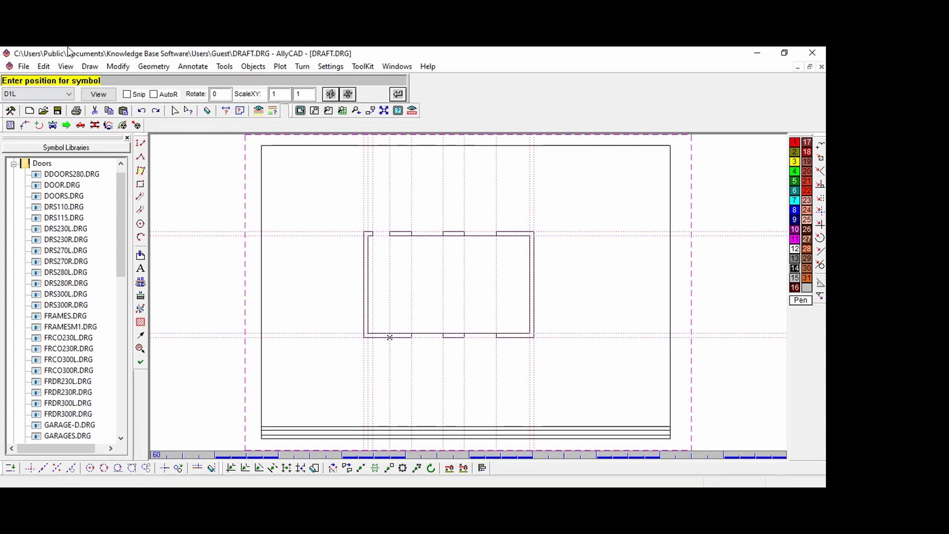
Choose the D25-SPR door symbol and place one outside the drawing sheet, near its upper-left corner.
left_click(99, 94)
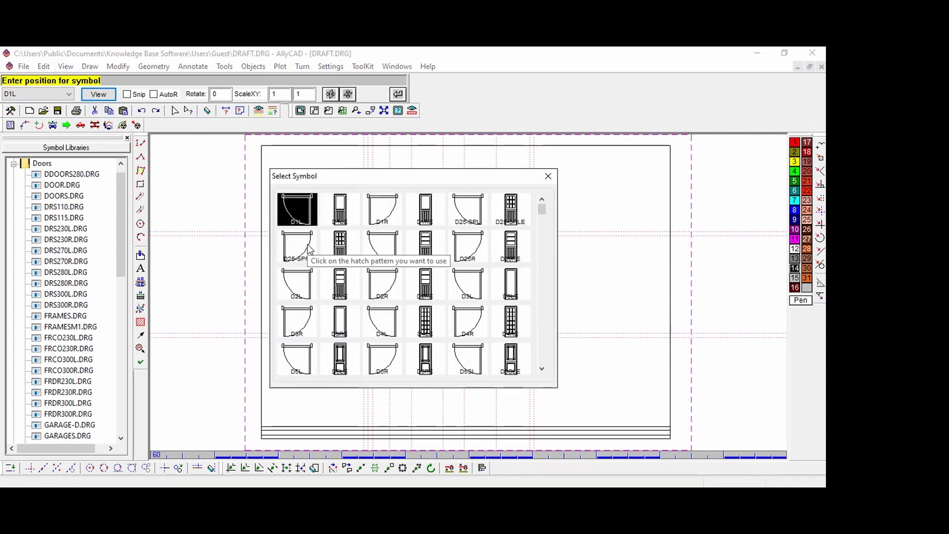
left_click(309, 247)
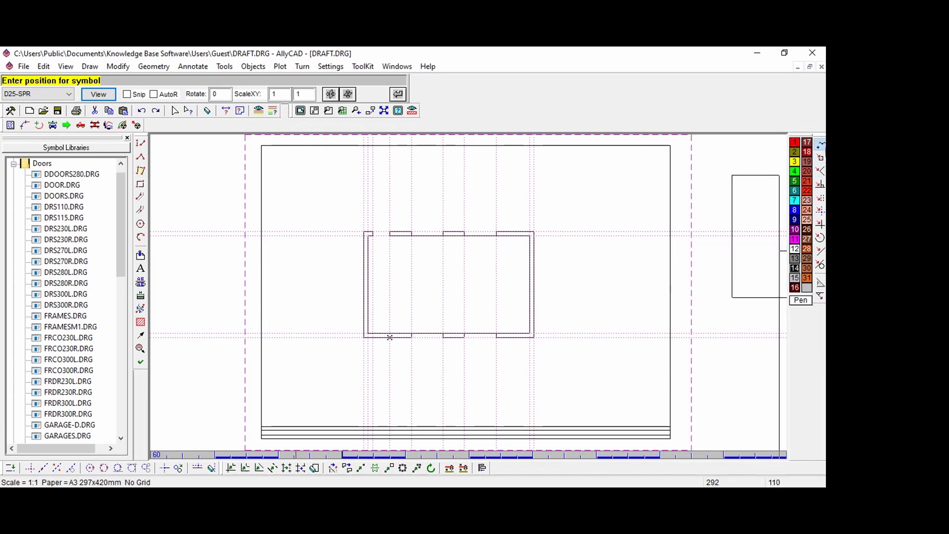
left_click(174, 162)
right_click(243, 196)
left_click(243, 196)
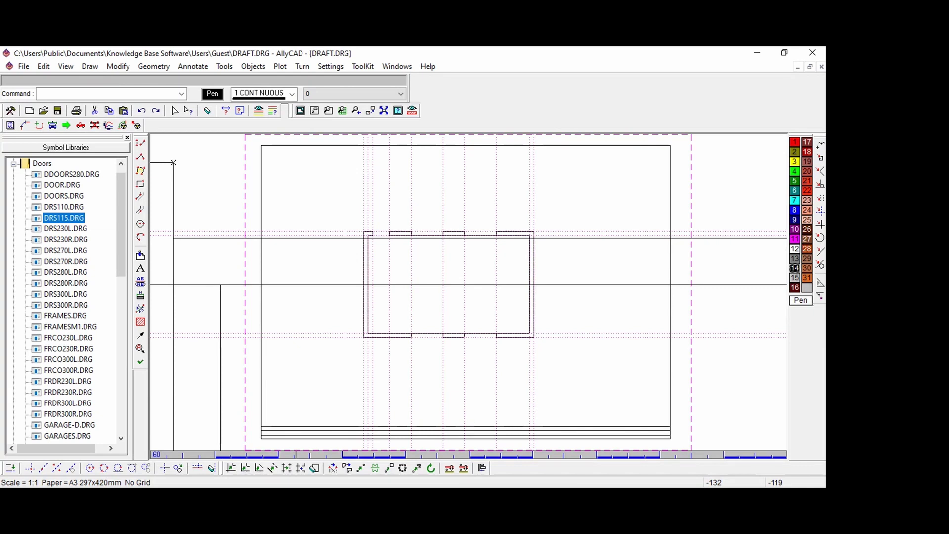
Scale the oversized door symbol down to a small fraction of its size and move it inside the floor plan near the left wall.
left_click(67, 66)
left_click(91, 120)
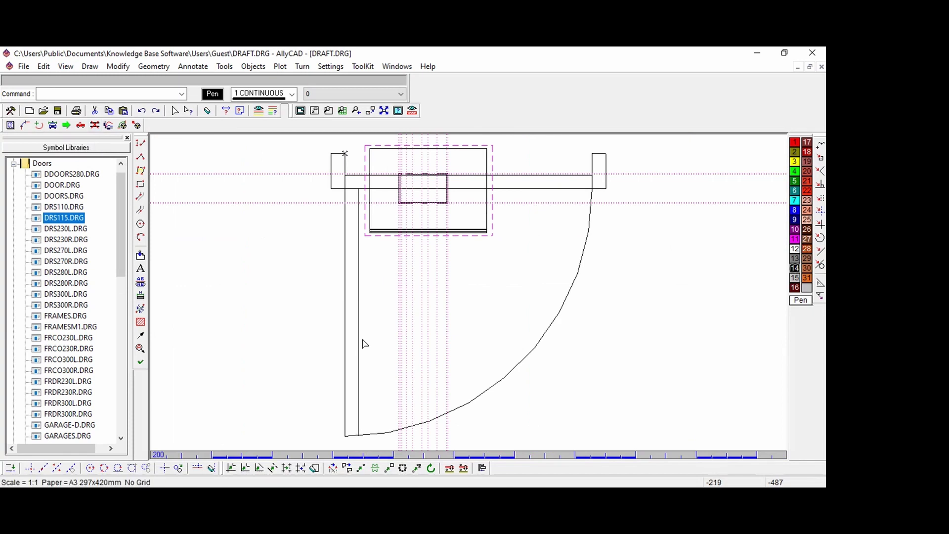
left_click(463, 409)
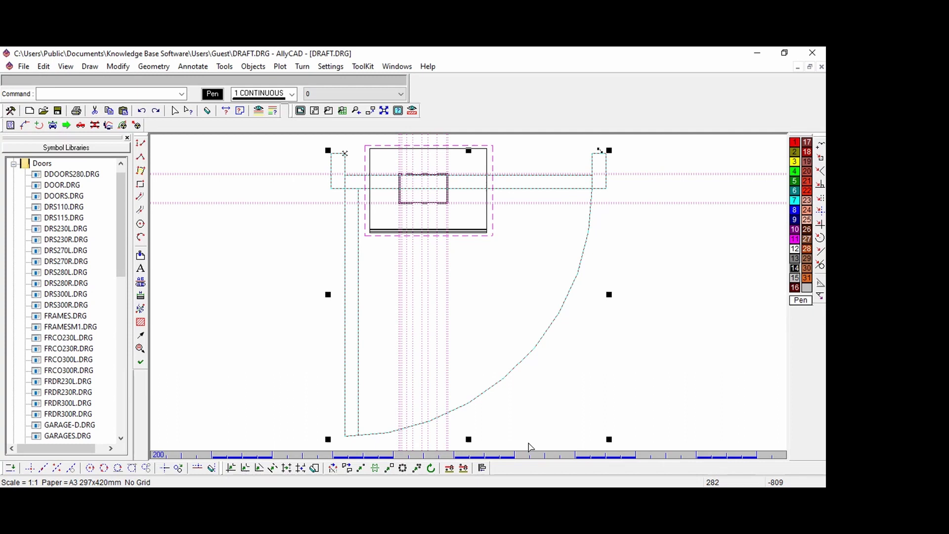
left_click(328, 150)
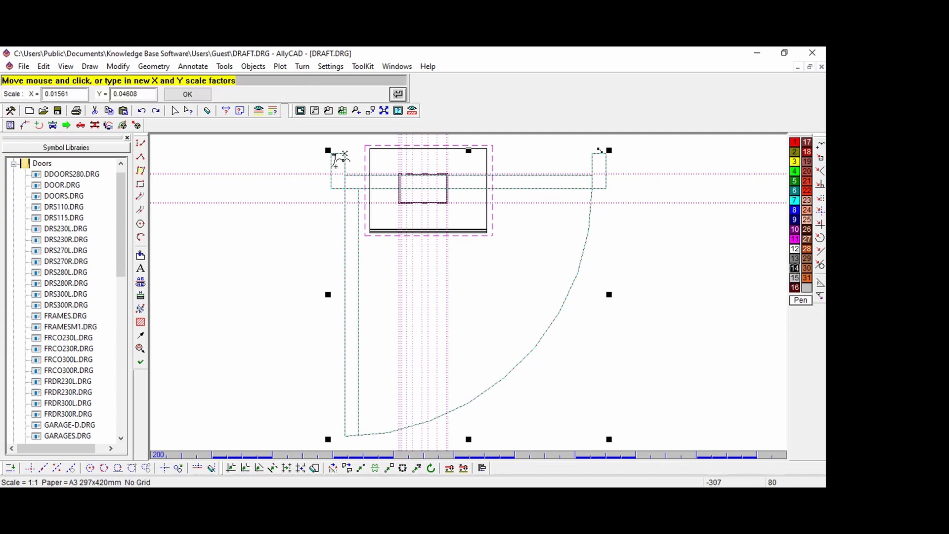
left_click(335, 161)
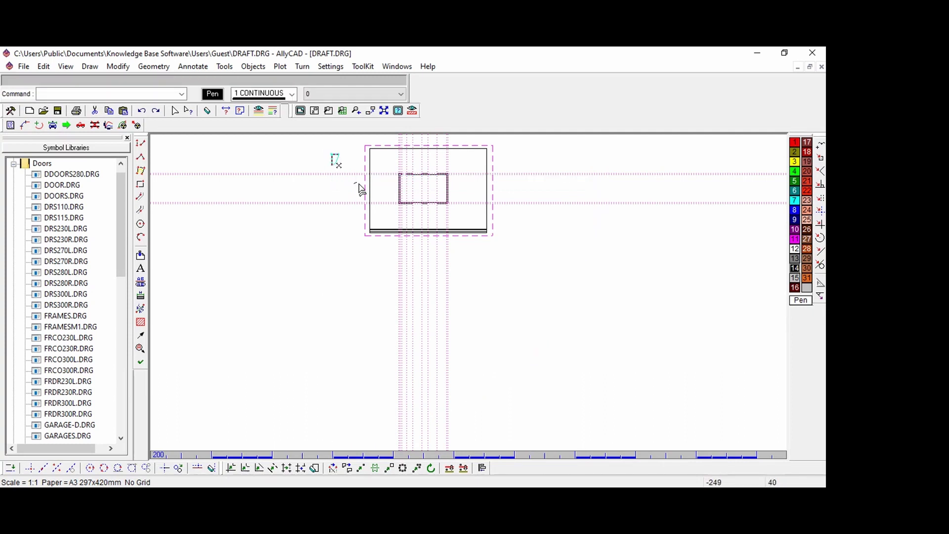
left_click(425, 209)
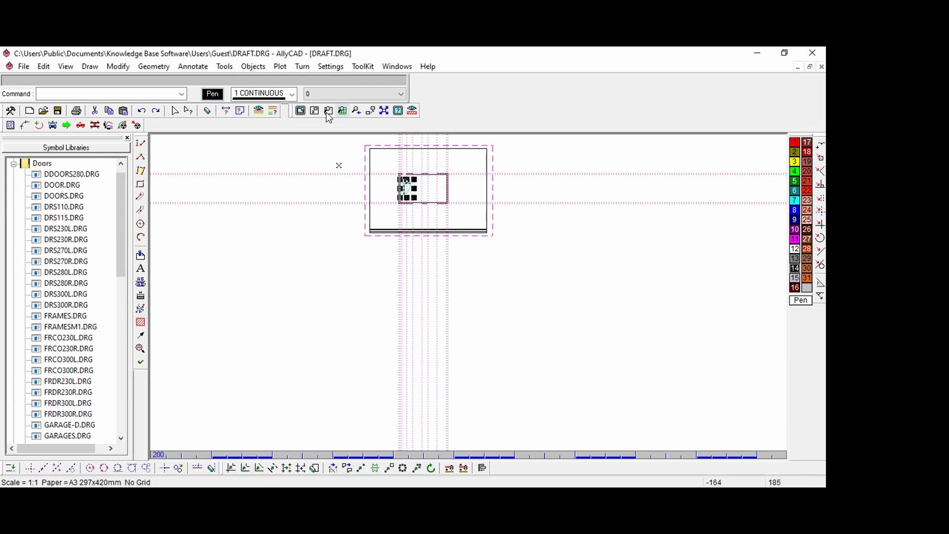
Move the door into the upper wall's leftmost opening and scale it by about 0.63 in X and Y to fit.
left_click(328, 111)
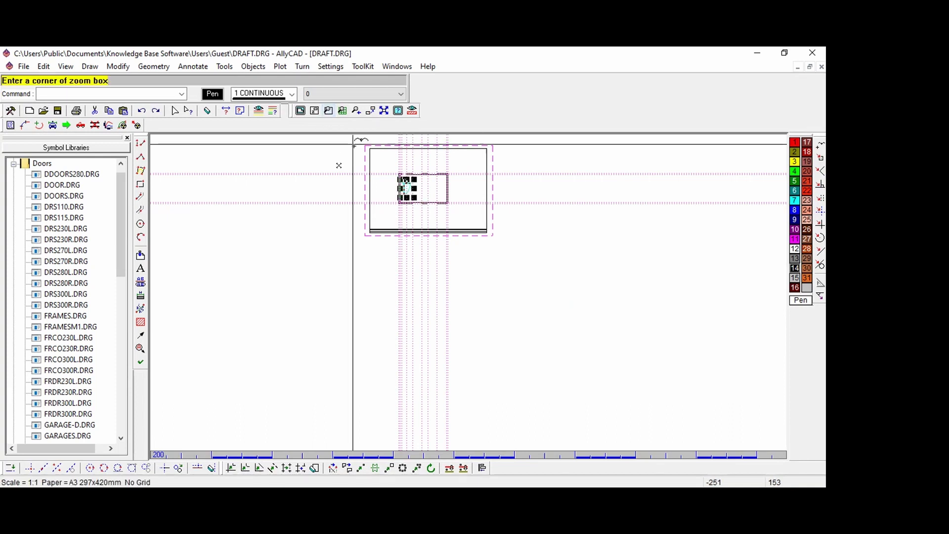
left_click(394, 167)
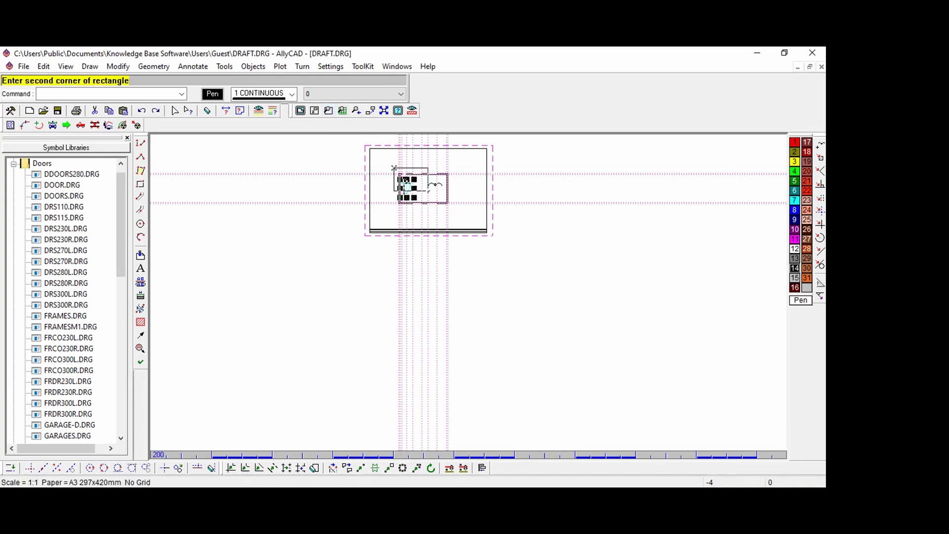
left_click(443, 204)
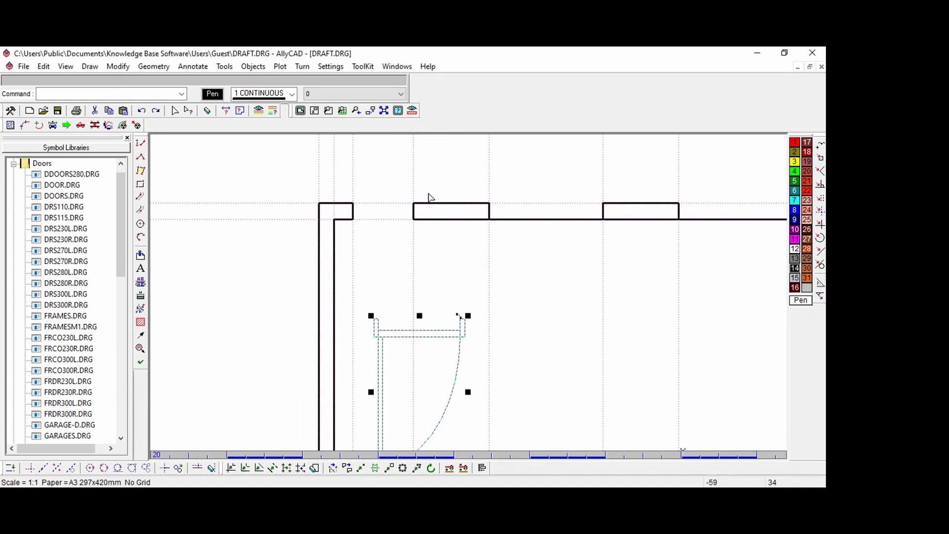
left_click(435, 250)
left_click(436, 348)
left_click_drag(430, 341, 411, 227)
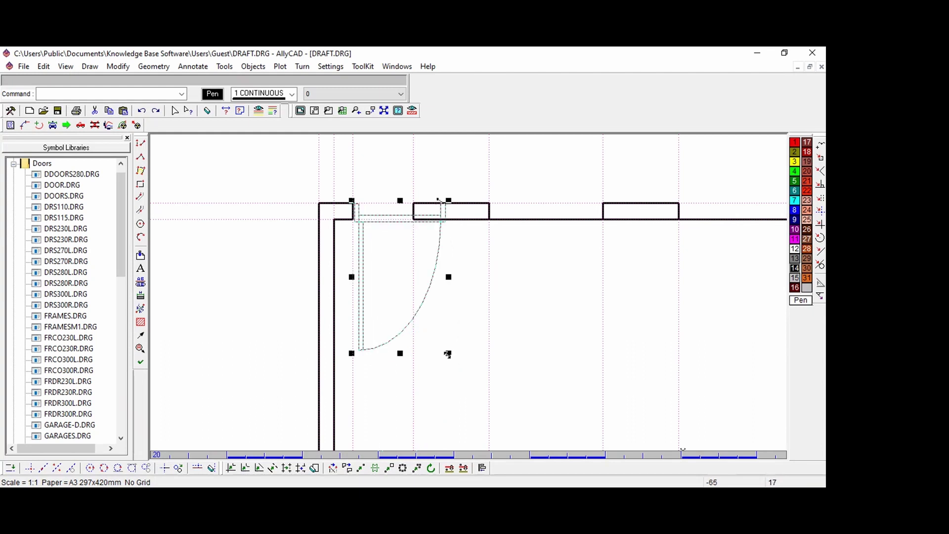
left_click(449, 353)
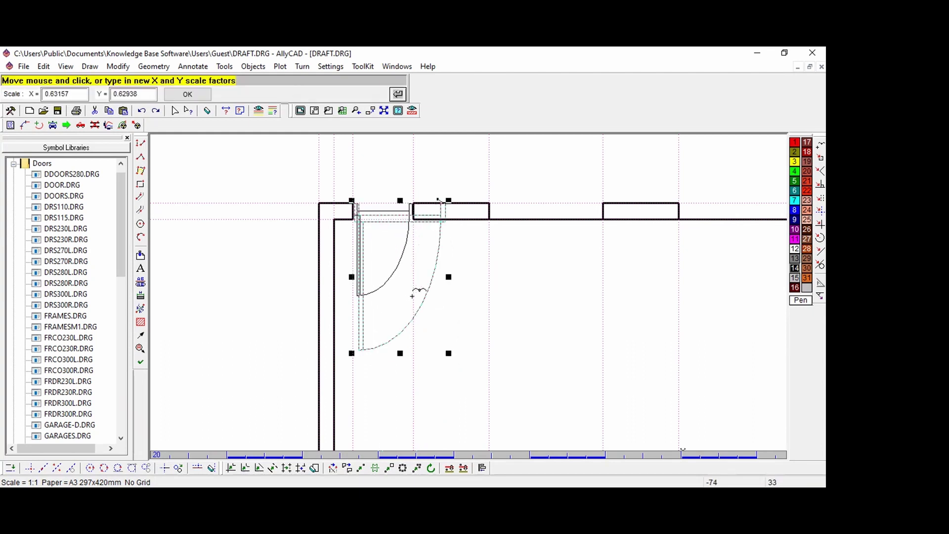
left_click(412, 296)
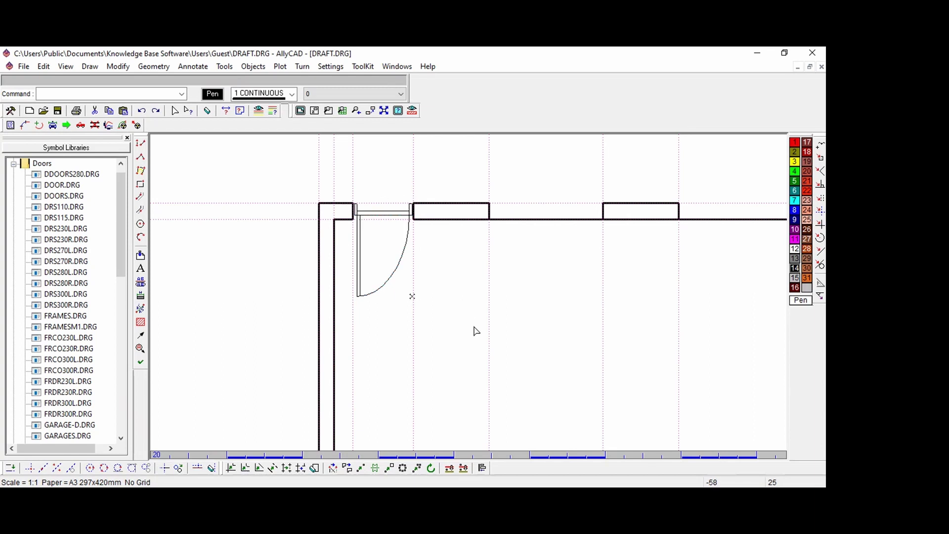
Exit the program and confirm leaving it.
left_click(370, 111)
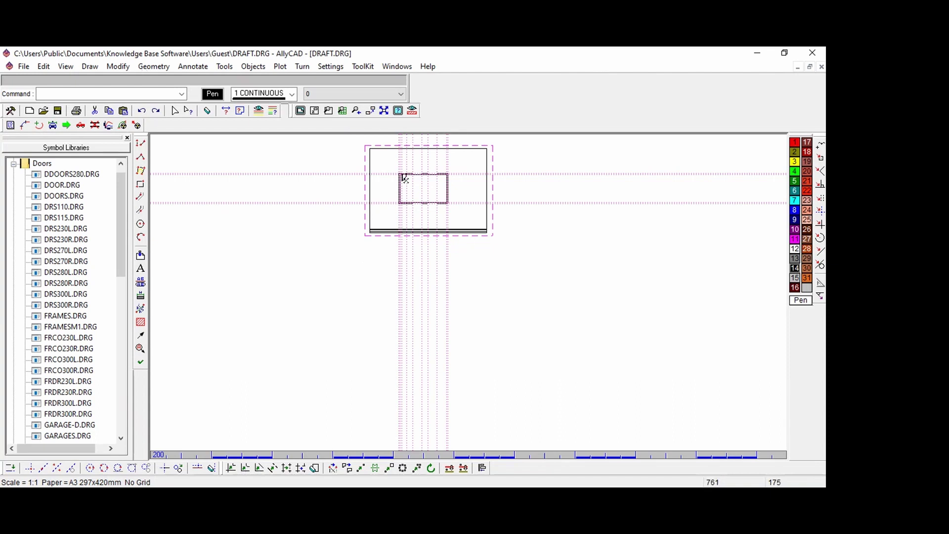
left_click(812, 53)
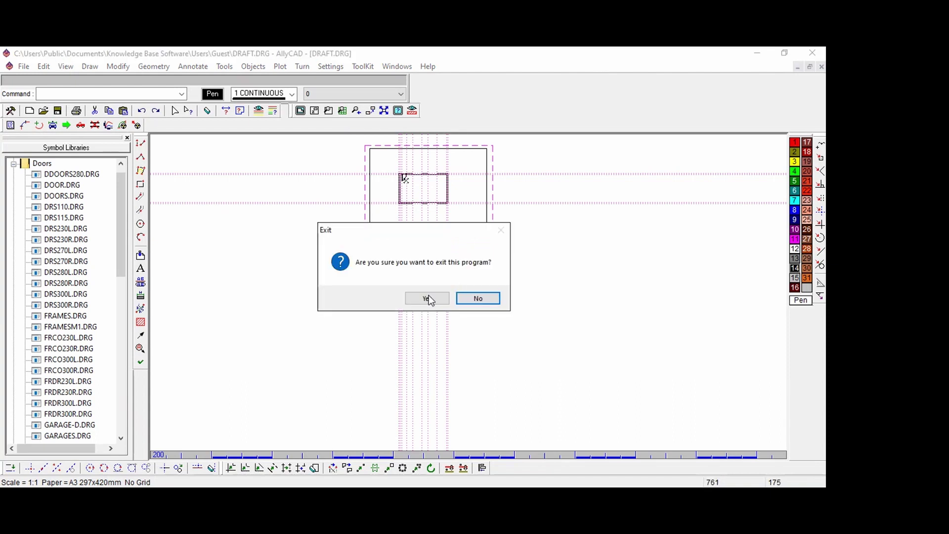
left_click(427, 298)
left_click(455, 300)
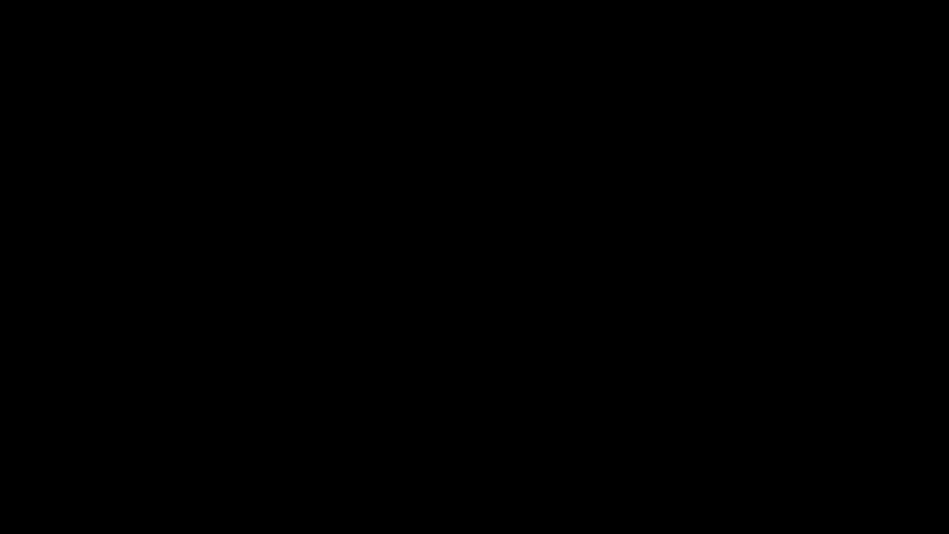